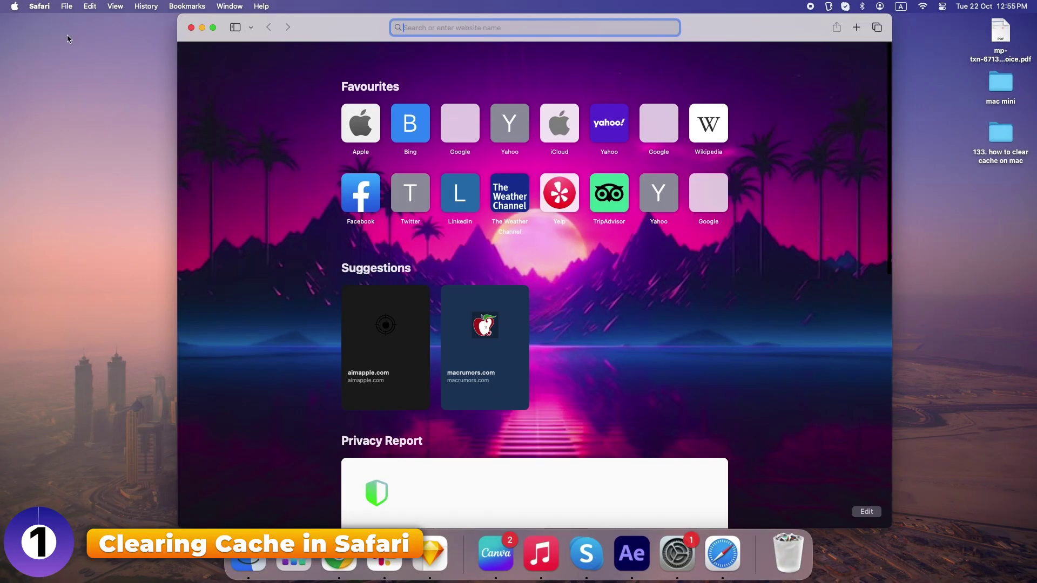
# Step: Turn on 'Show features for web developers' in Safari's Advanced settings
pyautogui.click(42, 9)
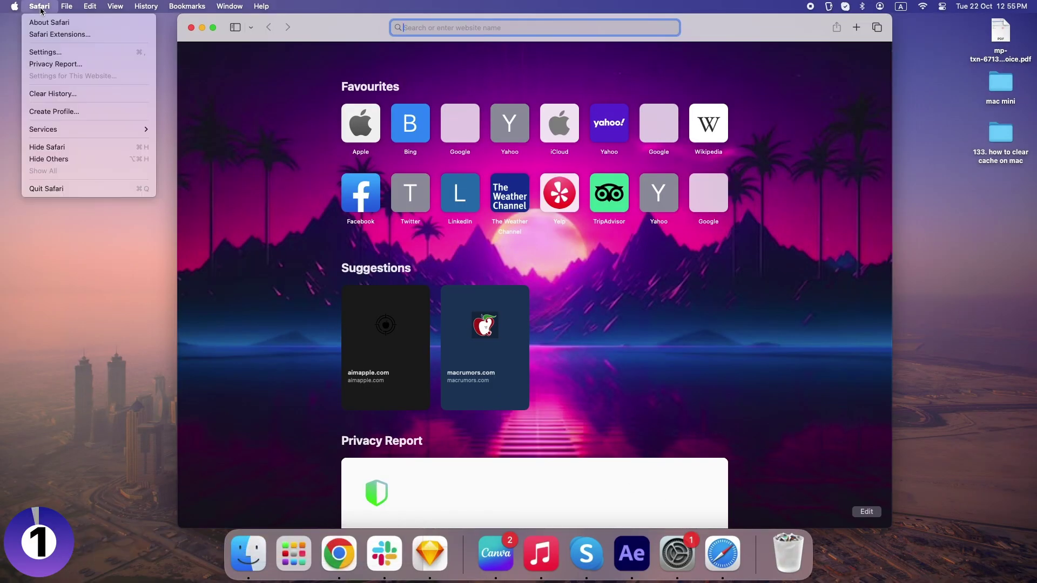
pyautogui.click(64, 54)
pyautogui.click(582, 113)
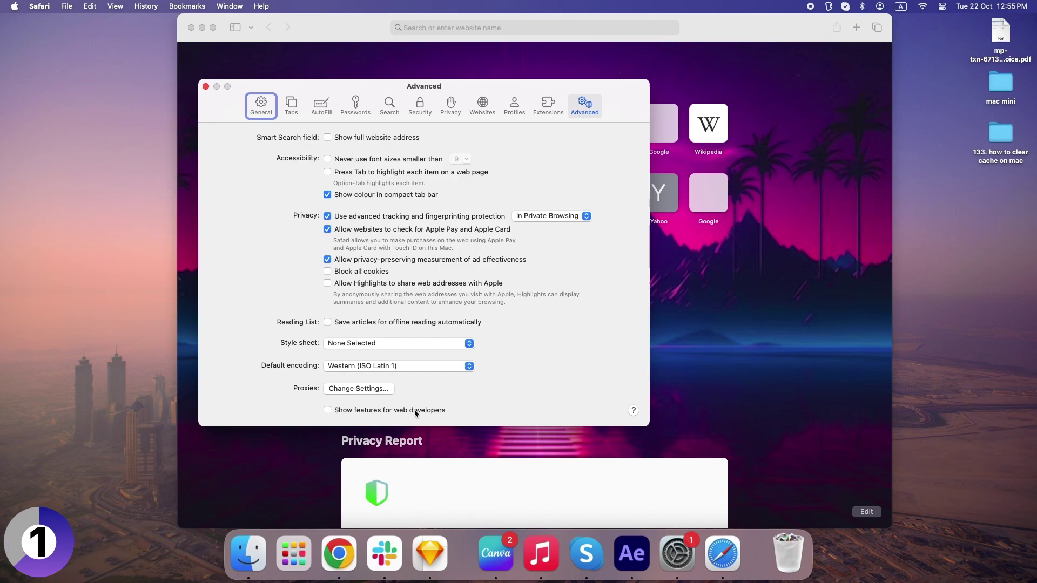
pyautogui.click(329, 409)
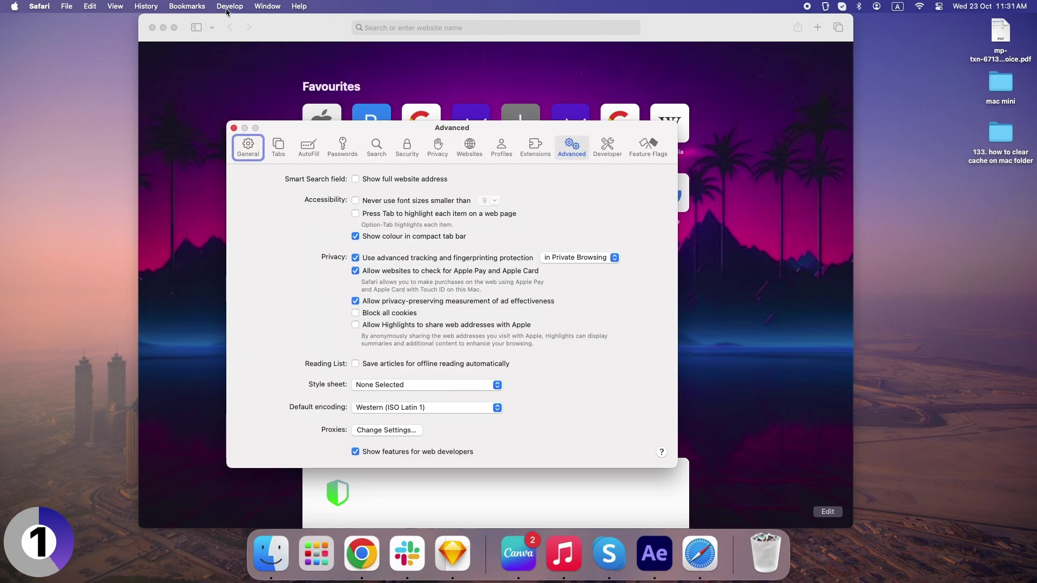
# Step: Empty Safari's caches using Empty Caches in the Develop menu
pyautogui.click(229, 7)
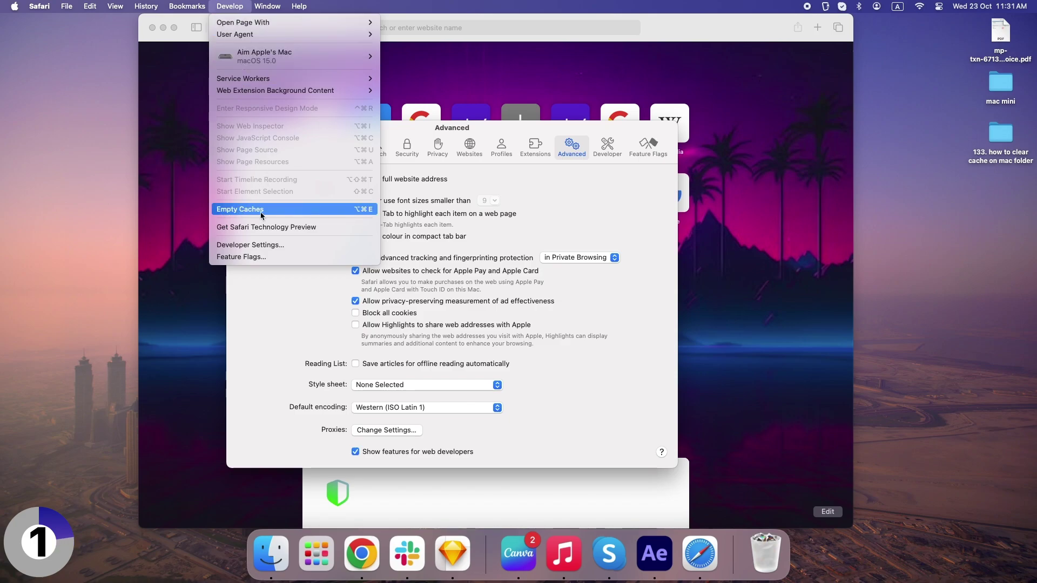
pyautogui.click(340, 213)
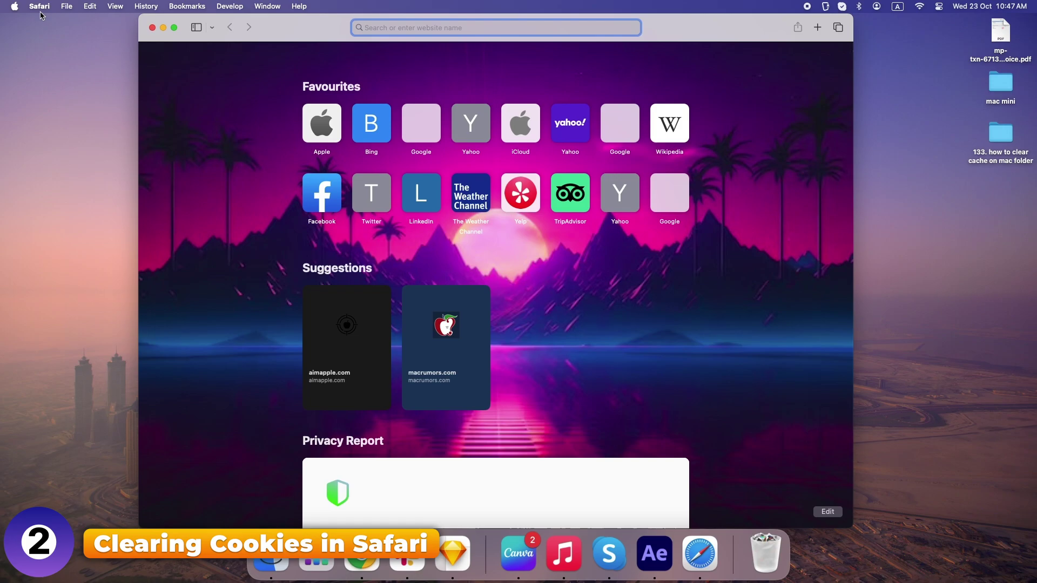
# Step: Open Manage Website Data from Safari's Privacy settings
pyautogui.click(40, 6)
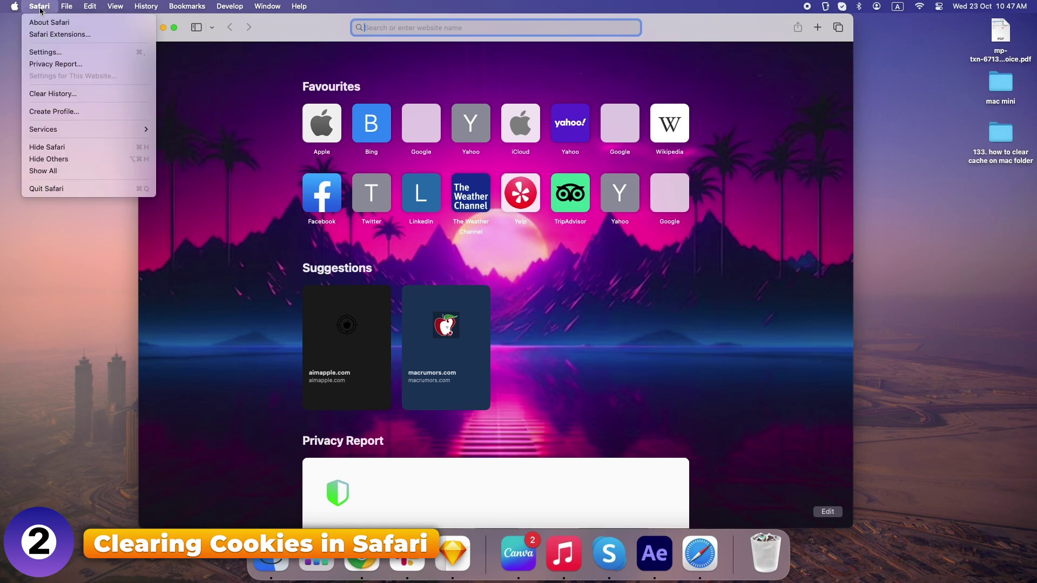
pyautogui.click(105, 55)
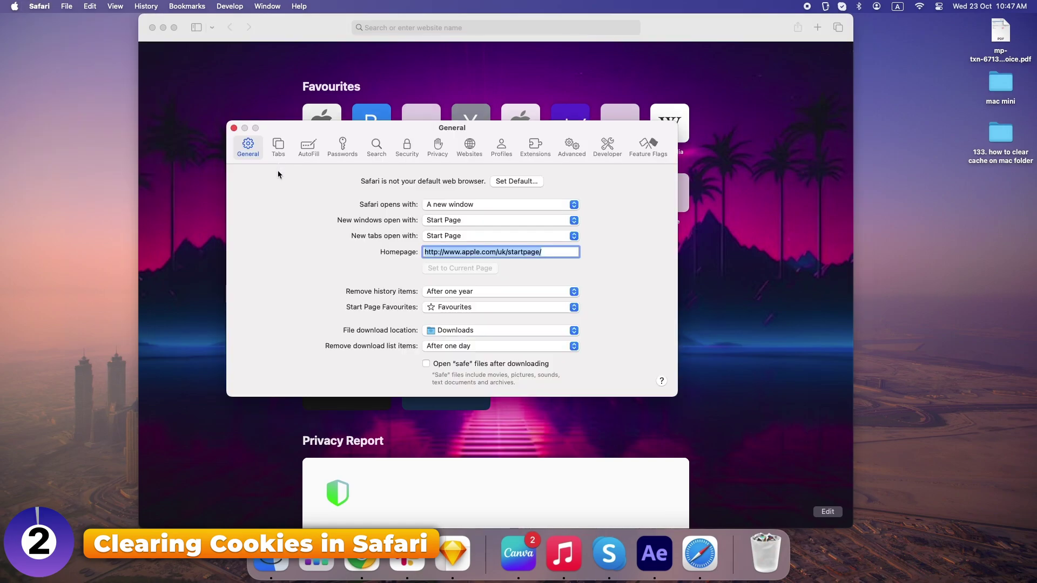
pyautogui.click(440, 154)
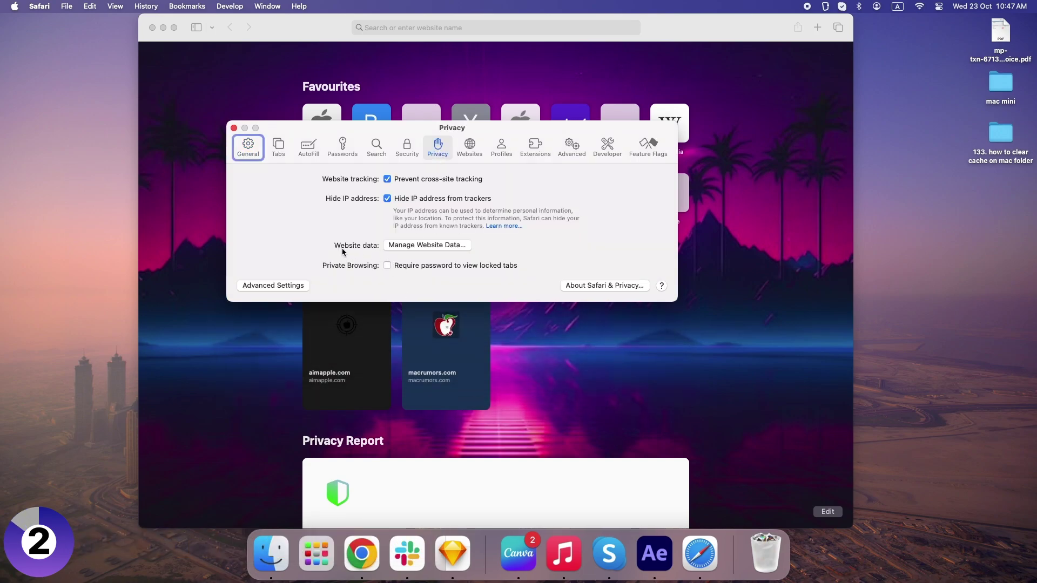
pyautogui.click(449, 245)
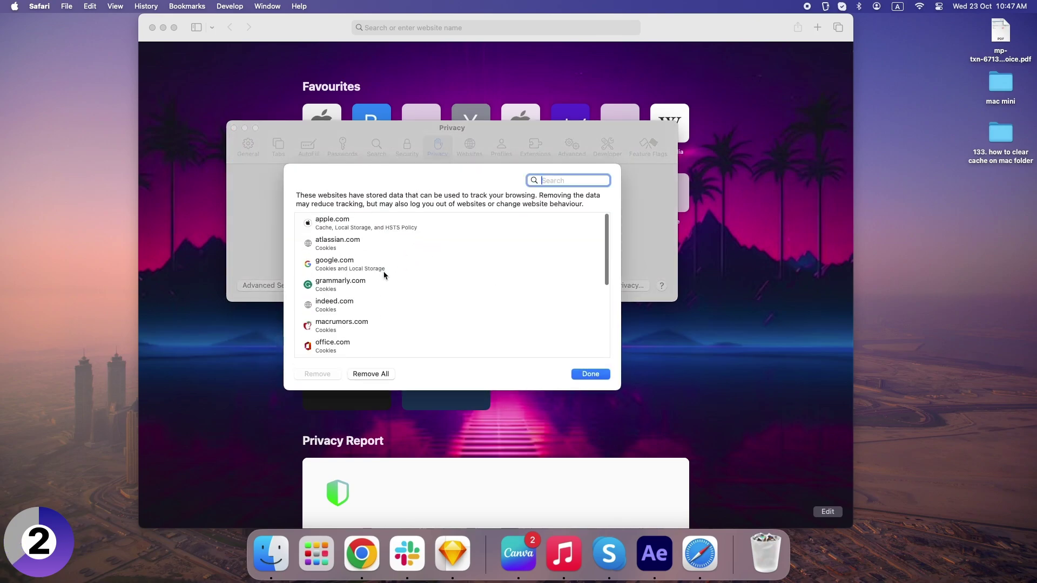
# Step: Remove all stored data for the 14 listed websites, then launch Google Chrome from the Dock
pyautogui.click(371, 377)
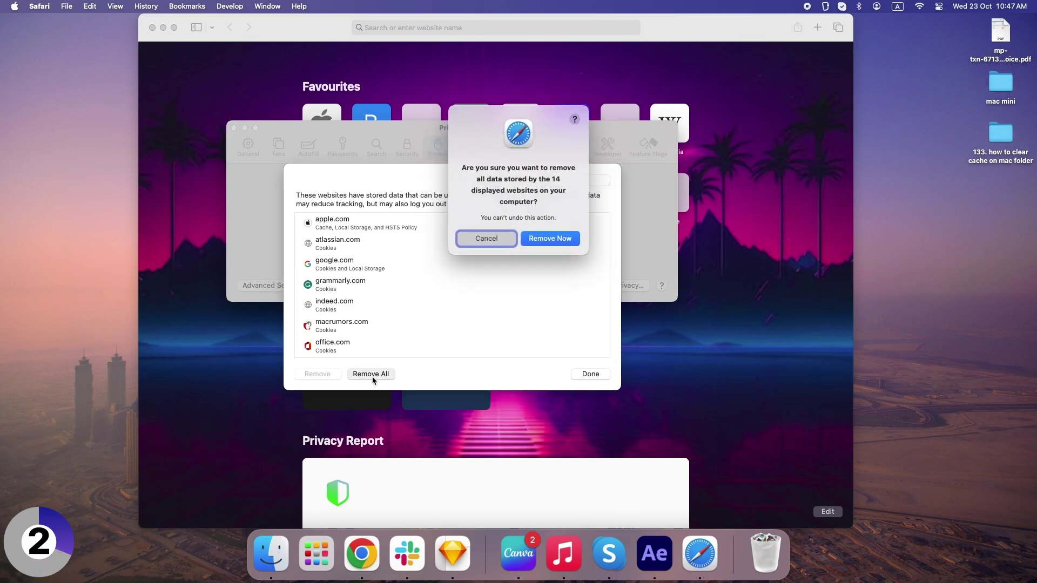
pyautogui.click(536, 238)
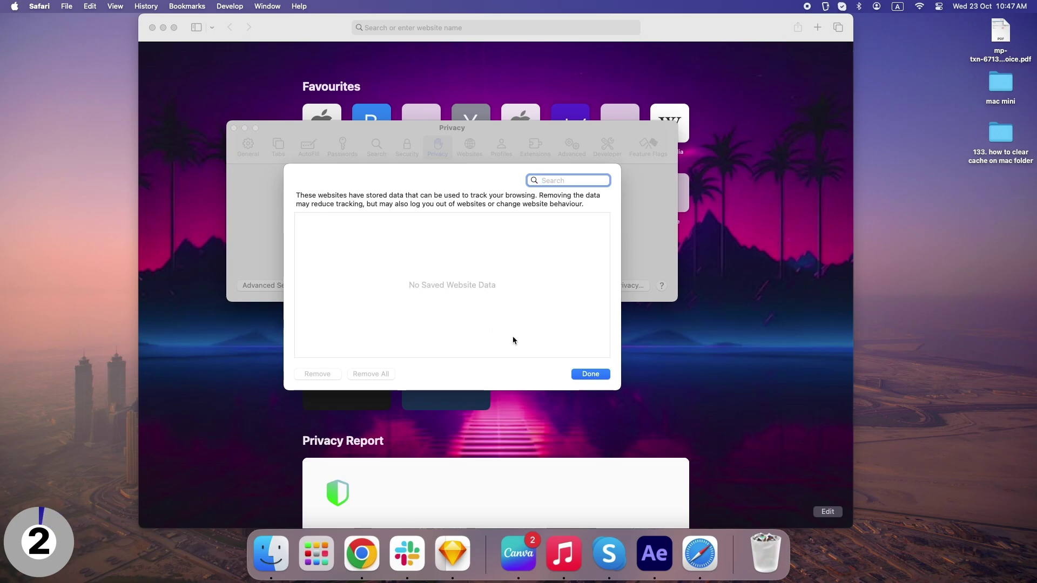
pyautogui.click(590, 374)
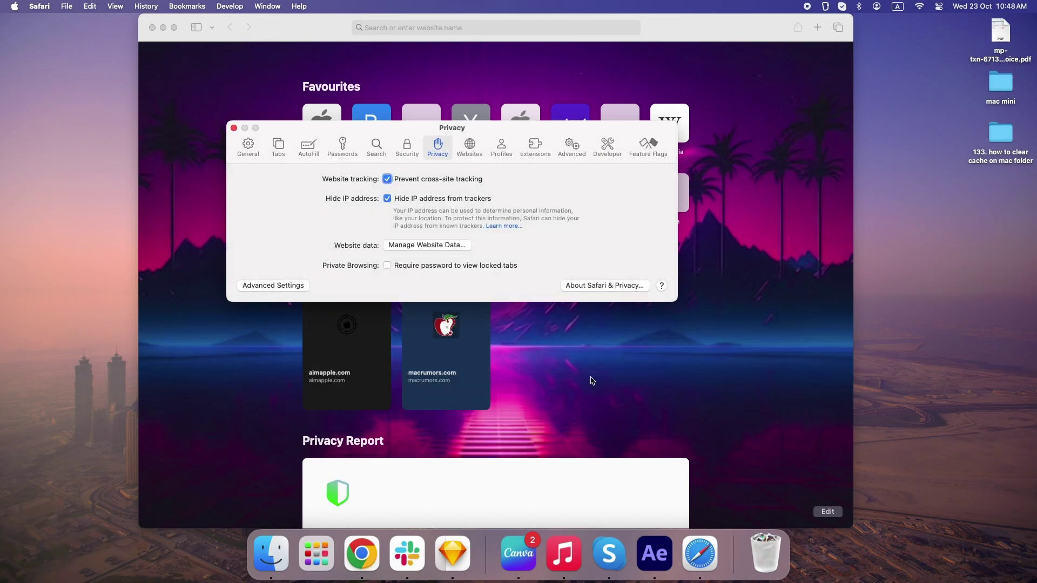
pyautogui.click(361, 554)
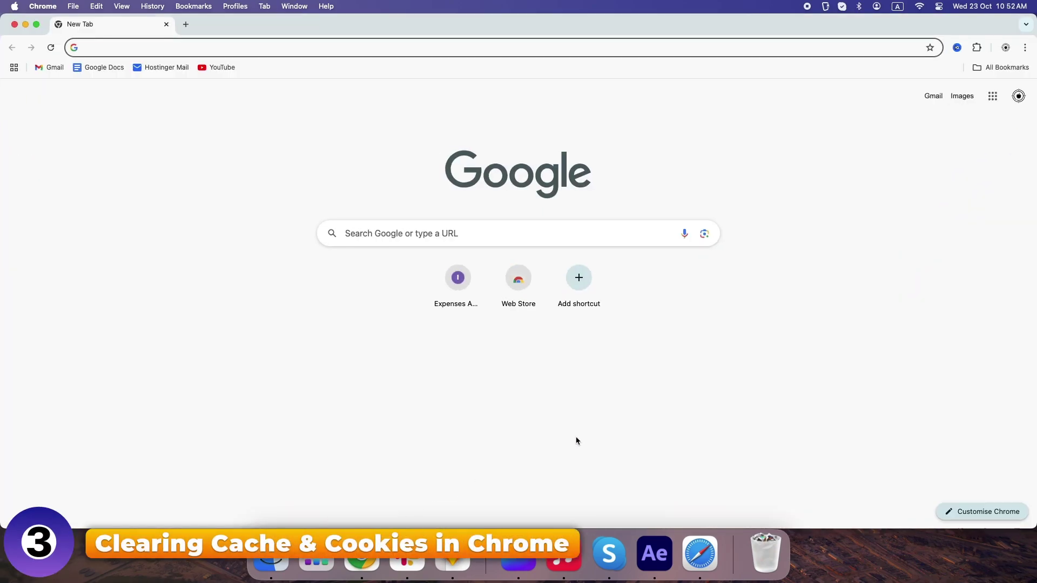
# Step: Open Chrome's Delete browsing data dialog under Settings > Privacy and security
pyautogui.click(1024, 49)
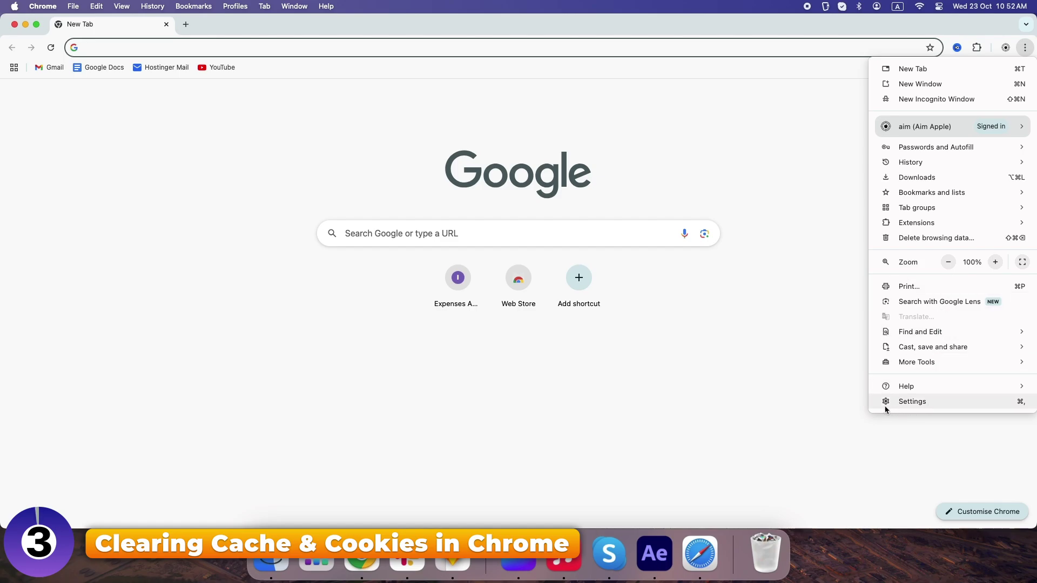
pyautogui.click(912, 404)
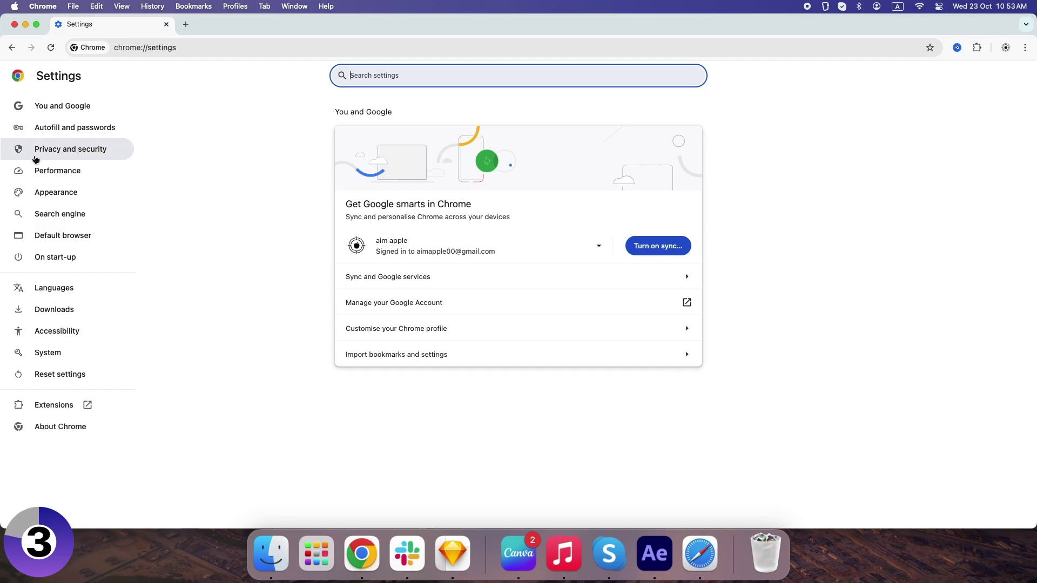
pyautogui.click(89, 156)
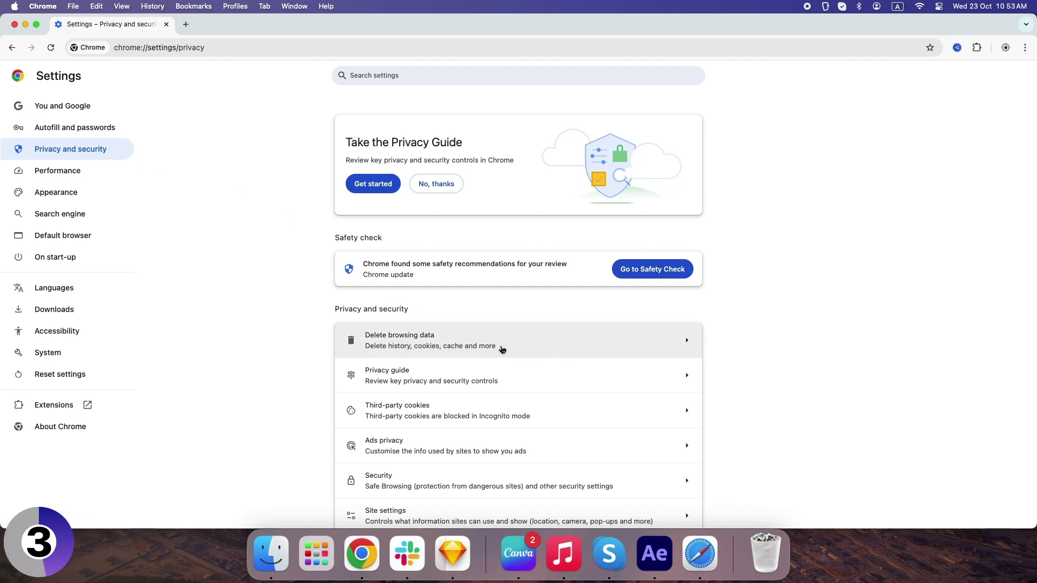
pyautogui.click(508, 350)
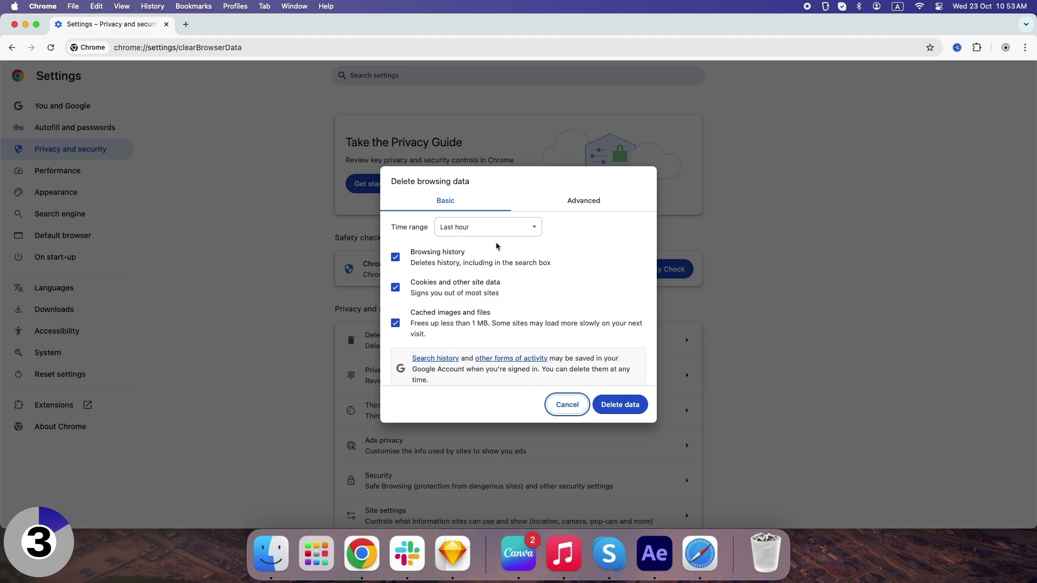
# Step: Delete Chrome's history, cookies and cached images and files with time range All time
pyautogui.click(512, 232)
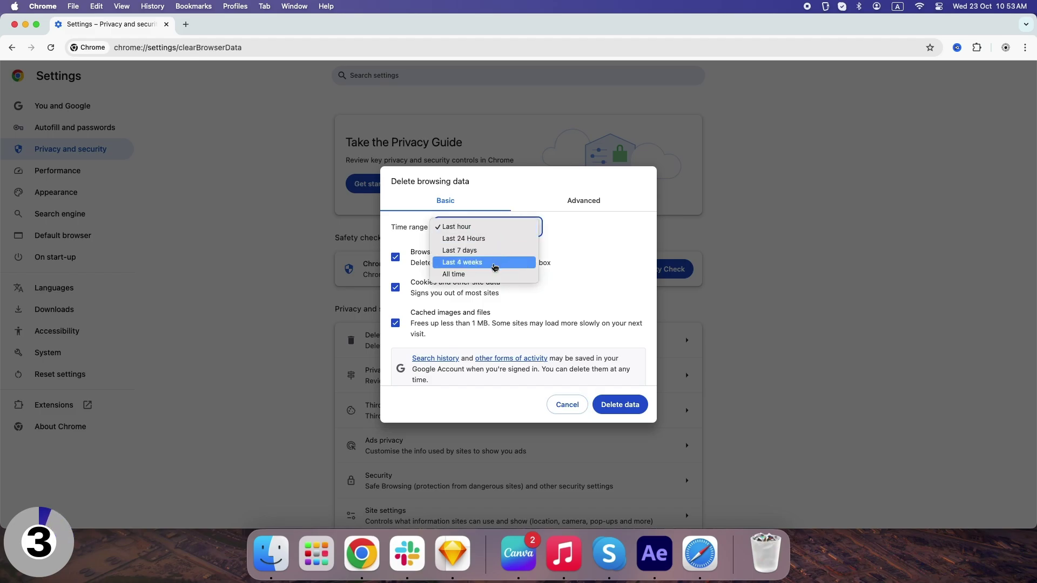
pyautogui.click(491, 274)
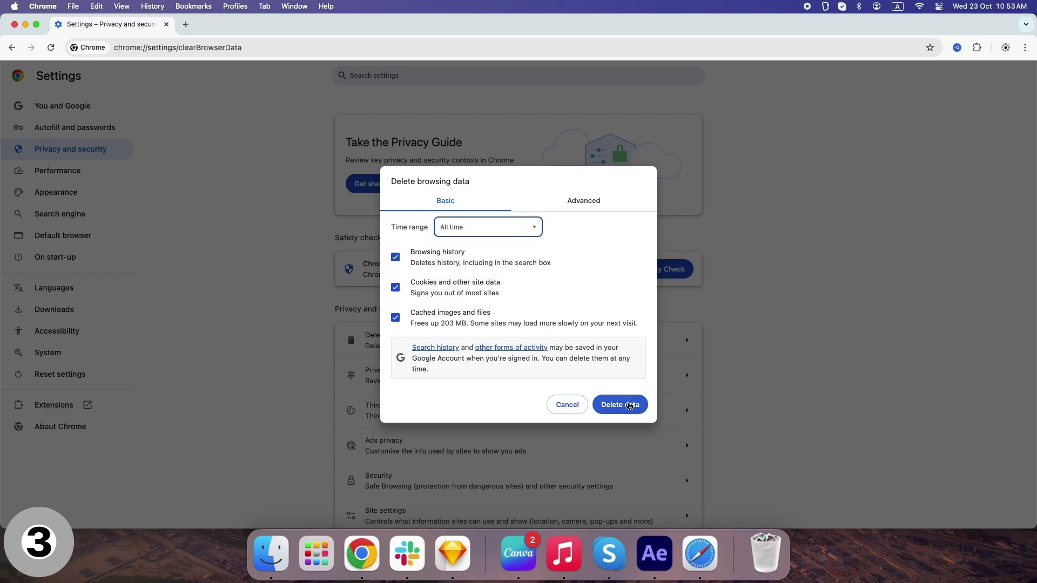
pyautogui.click(618, 412)
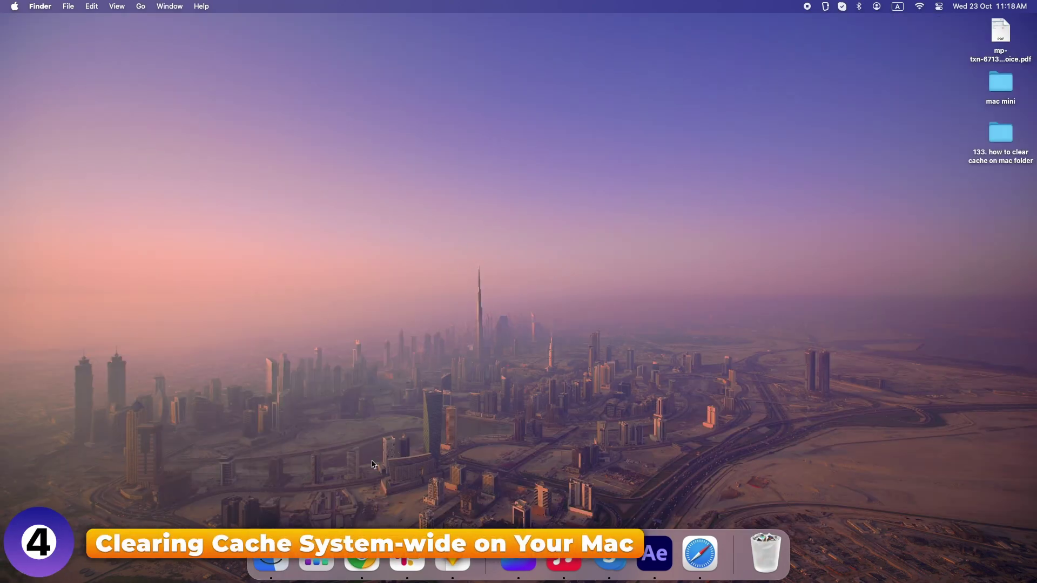
# Step: Navigate Finder to ~/Library/Caches/ using Go to Folder
pyautogui.click(271, 565)
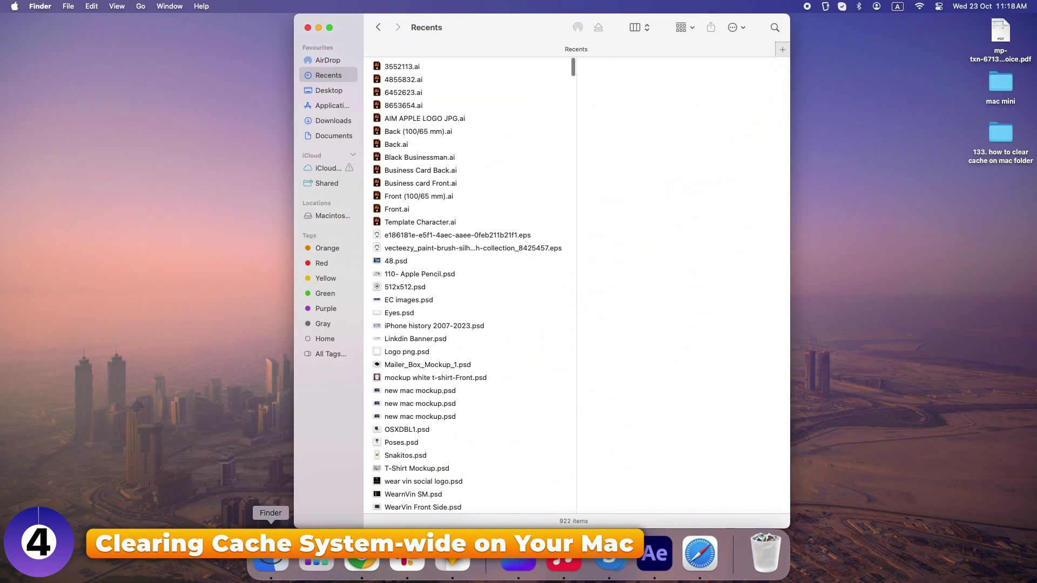
pyautogui.click(141, 7)
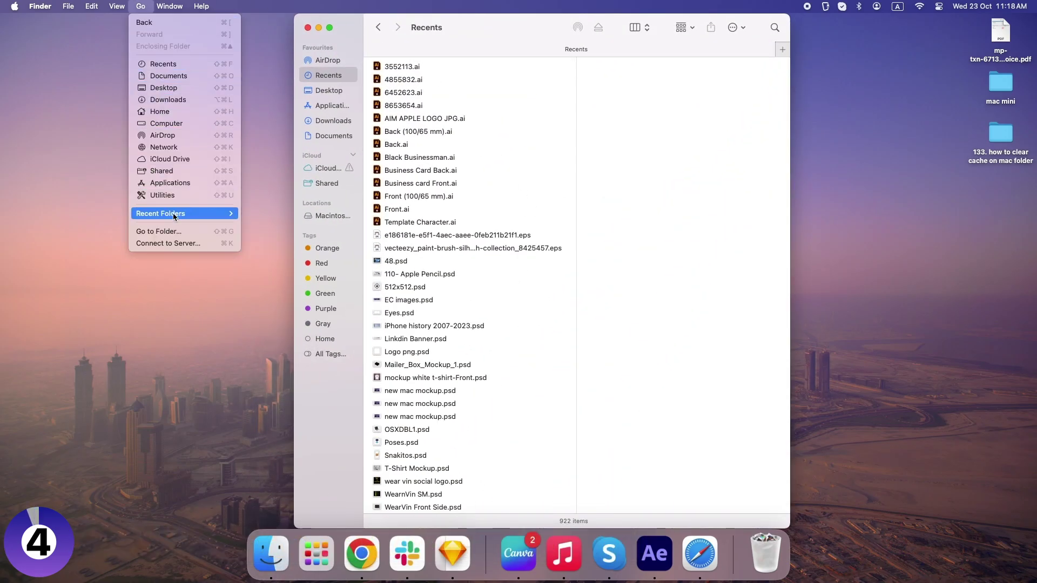
pyautogui.click(169, 236)
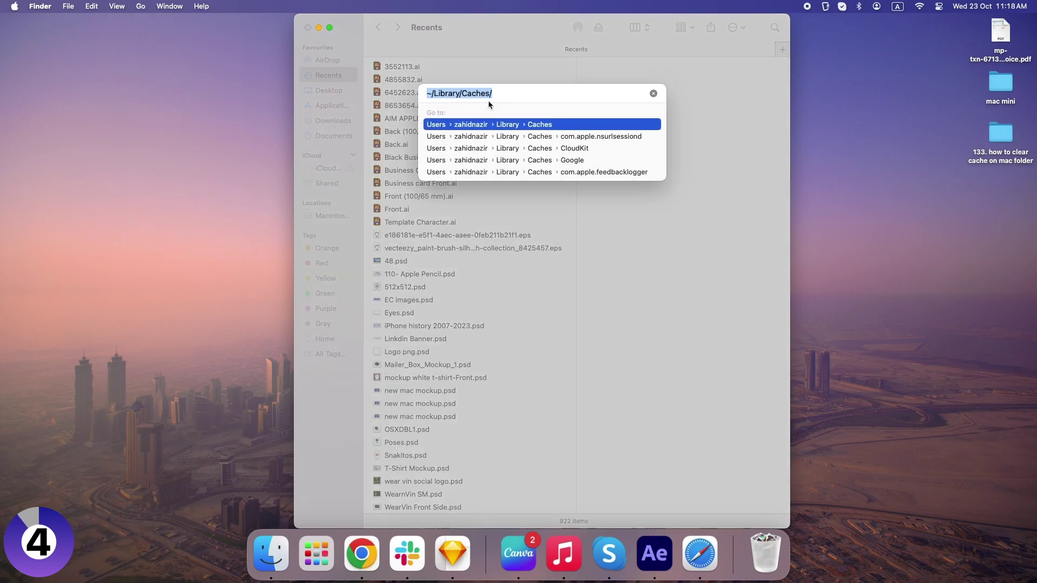
pyautogui.click(494, 94)
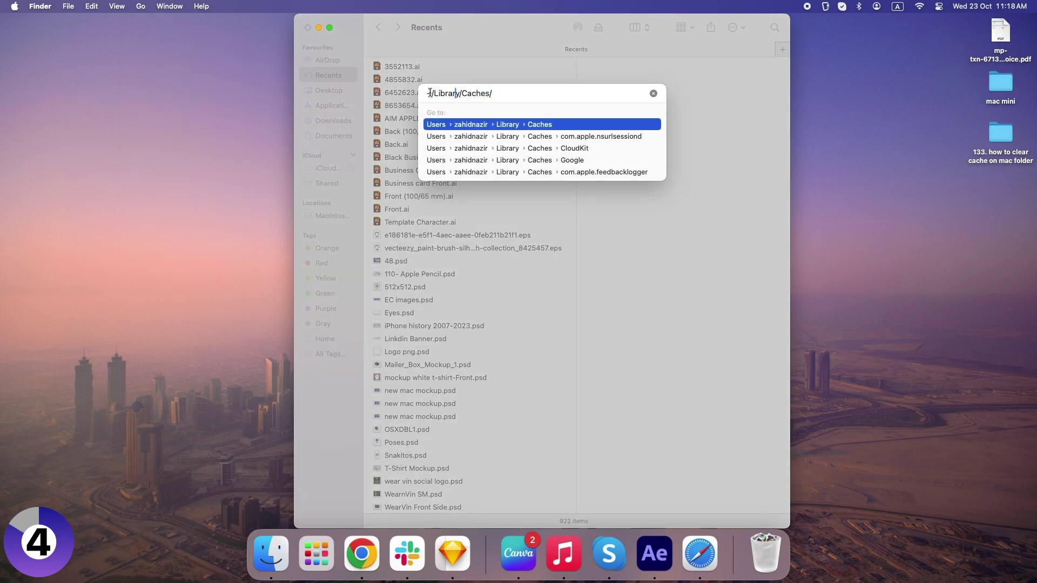
pyautogui.moveTo(426, 93); pyautogui.dragTo(488, 93)
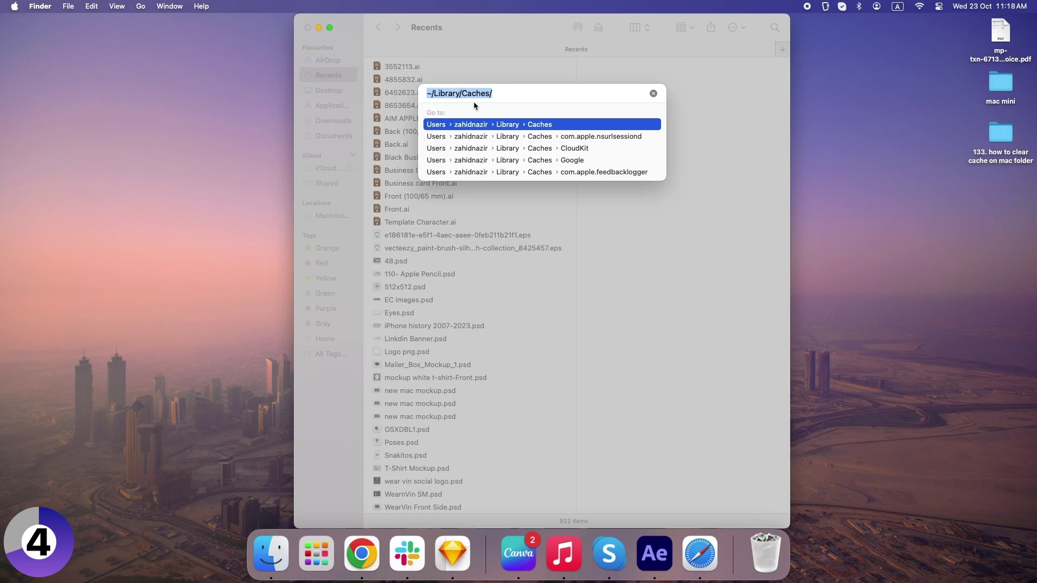
pyautogui.press('Return')
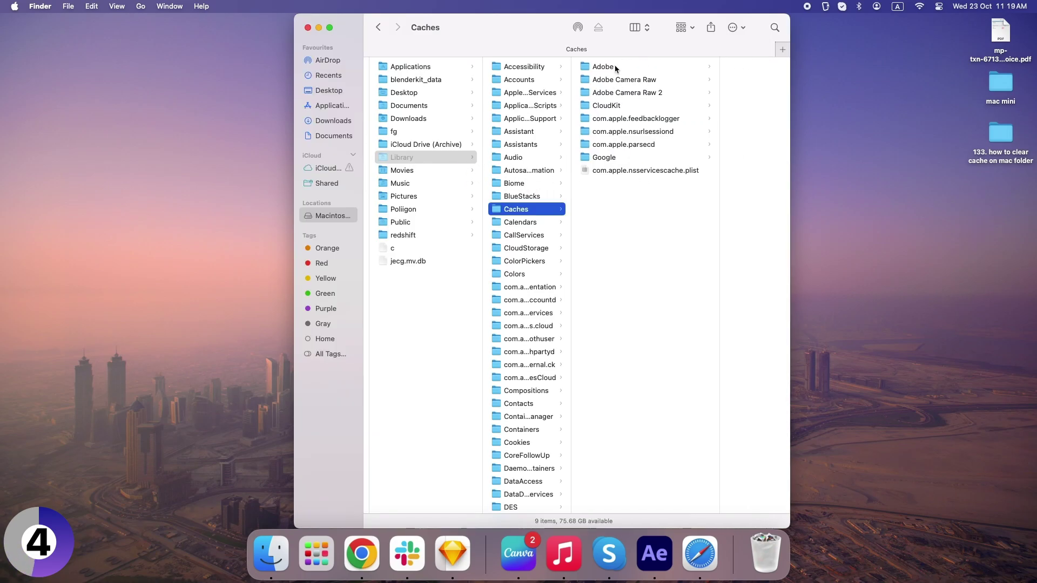
# Step: Move the 8 json files in discover_panel to the Bin
pyautogui.click(614, 92)
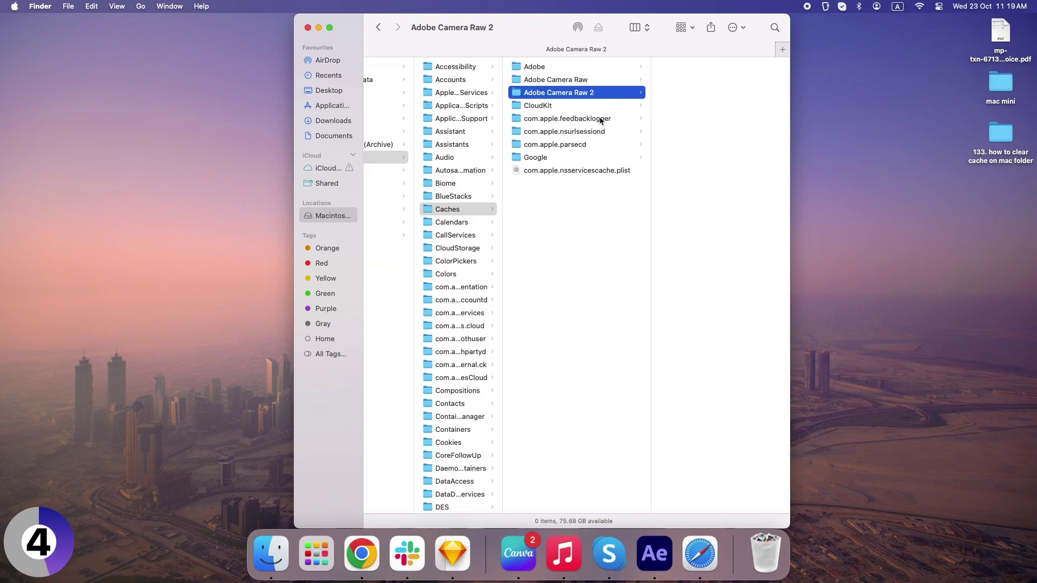
pyautogui.click(599, 120)
pyautogui.press('Right')
pyautogui.press('Down')
pyautogui.moveTo(471, 208); pyautogui.dragTo(494, 108)
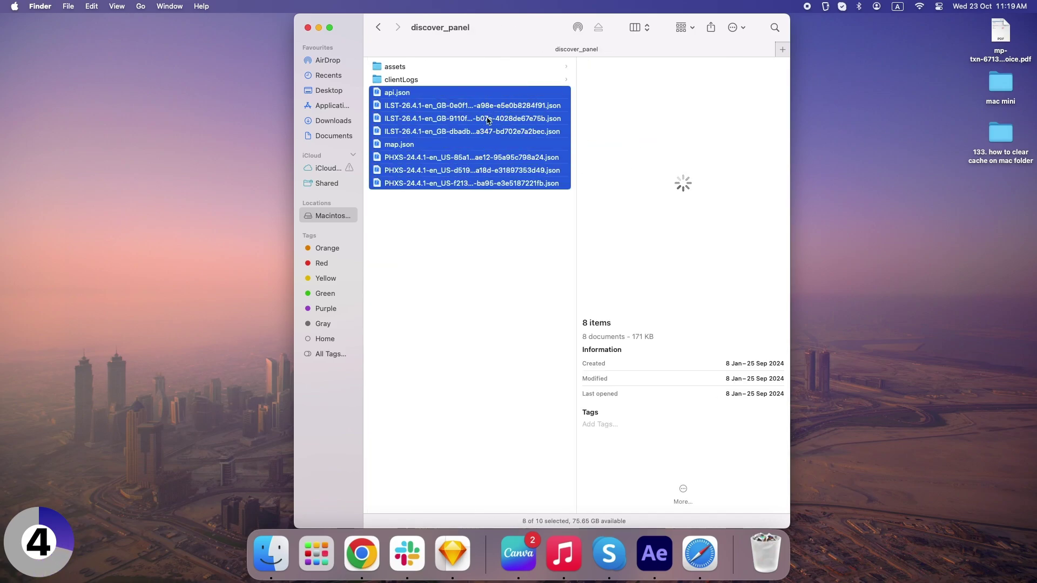
pyautogui.rightClick(489, 116)
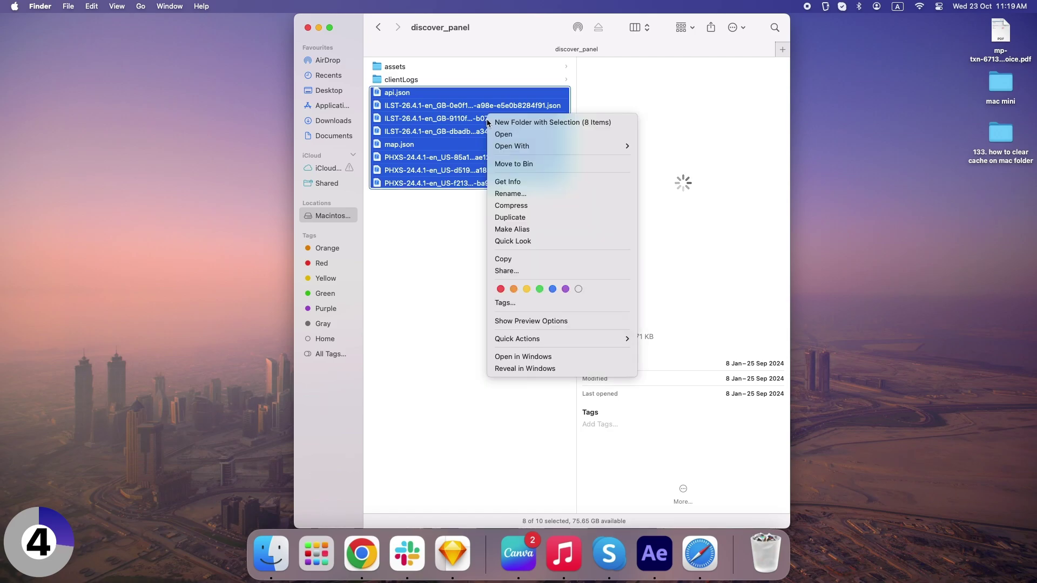
pyautogui.click(512, 164)
# Step: Move the six error-report files in clientLogs to the Bin
pyautogui.click(439, 81)
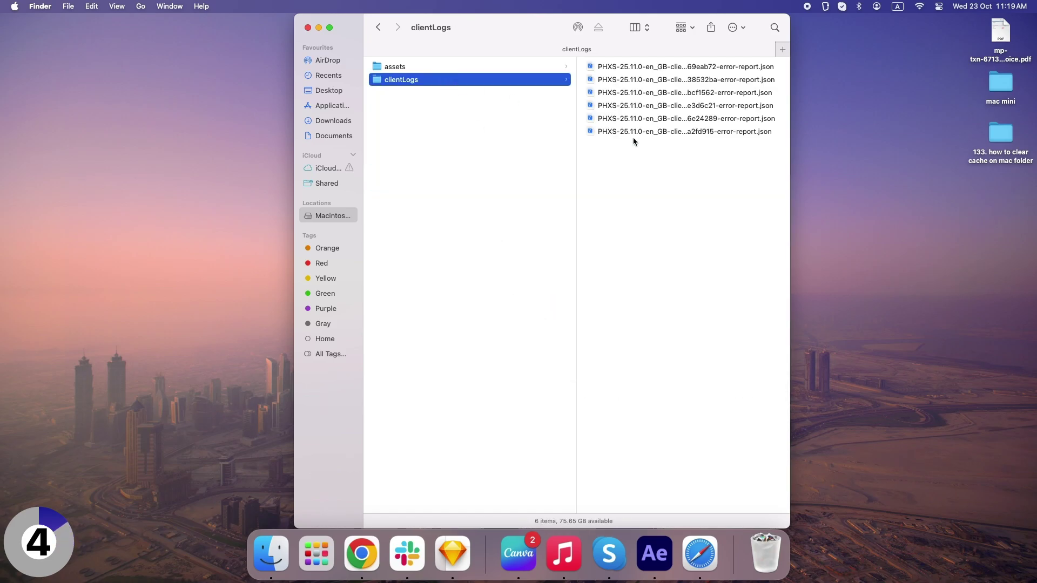
pyautogui.moveTo(633, 145); pyautogui.dragTo(653, 65)
pyautogui.rightClick(606, 93)
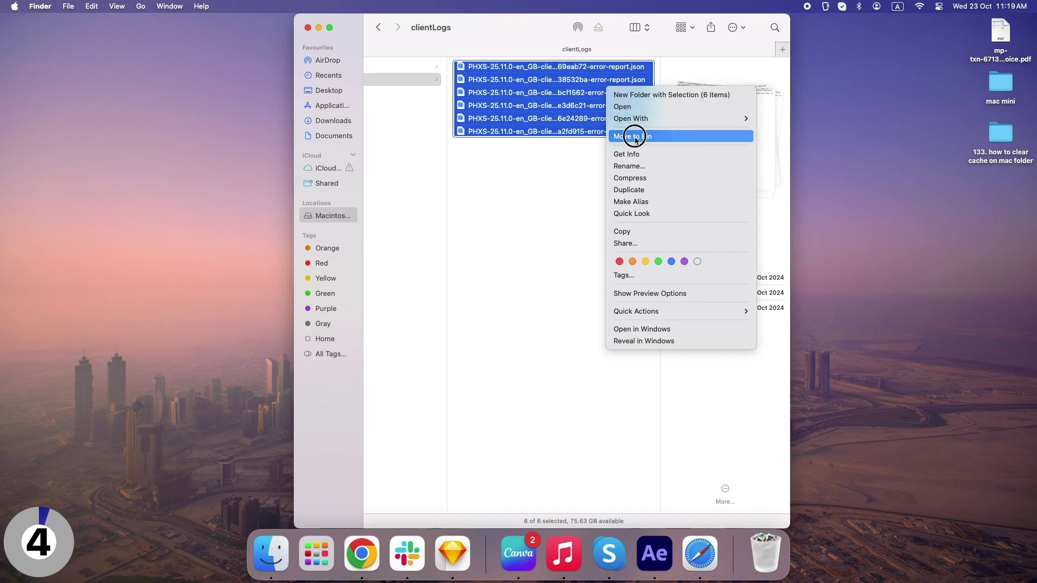
pyautogui.click(635, 140)
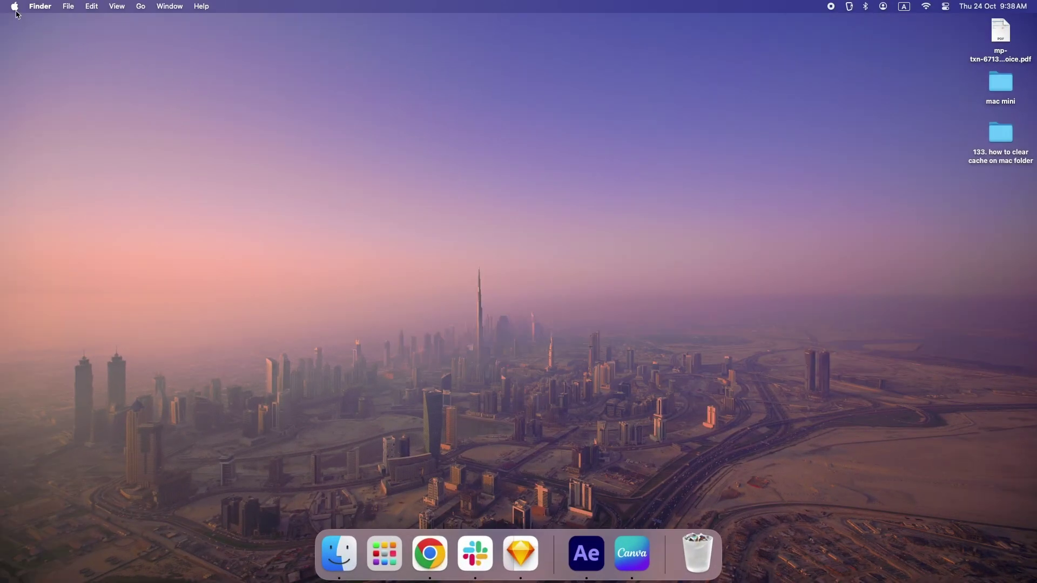
# Step: Open the Apple menu to reach the sleep, restart and shut down options
pyautogui.click(166, 45)
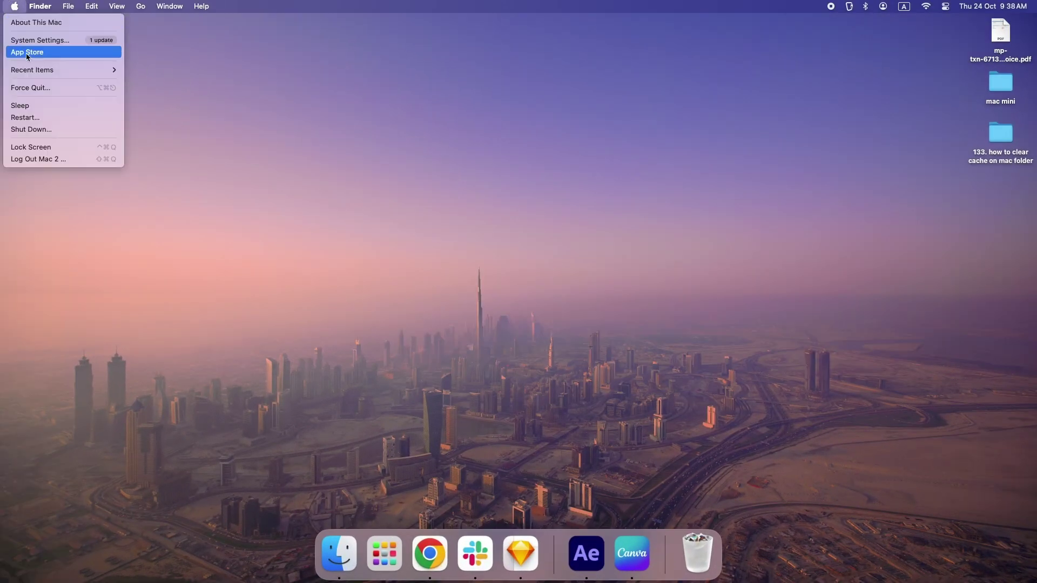